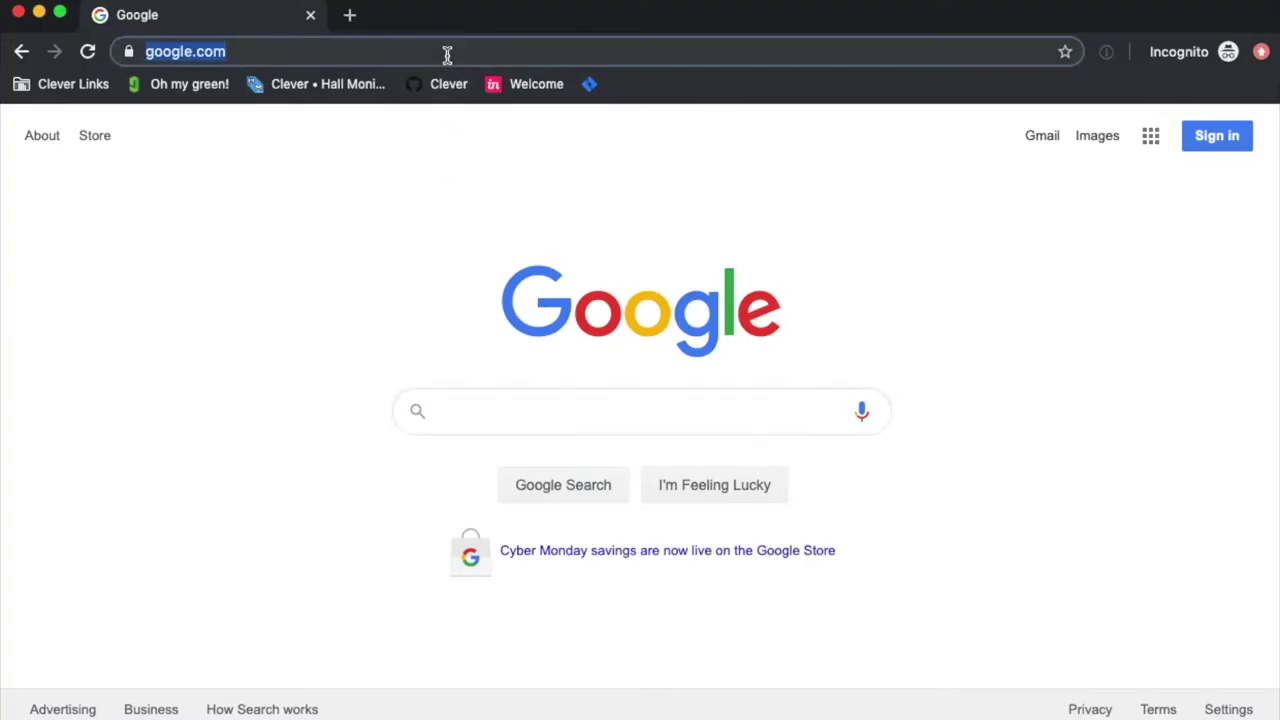
Load the Clever demo library site at clever.com/in/demo-library/ from the address bar.
type("clever")
key("Return")
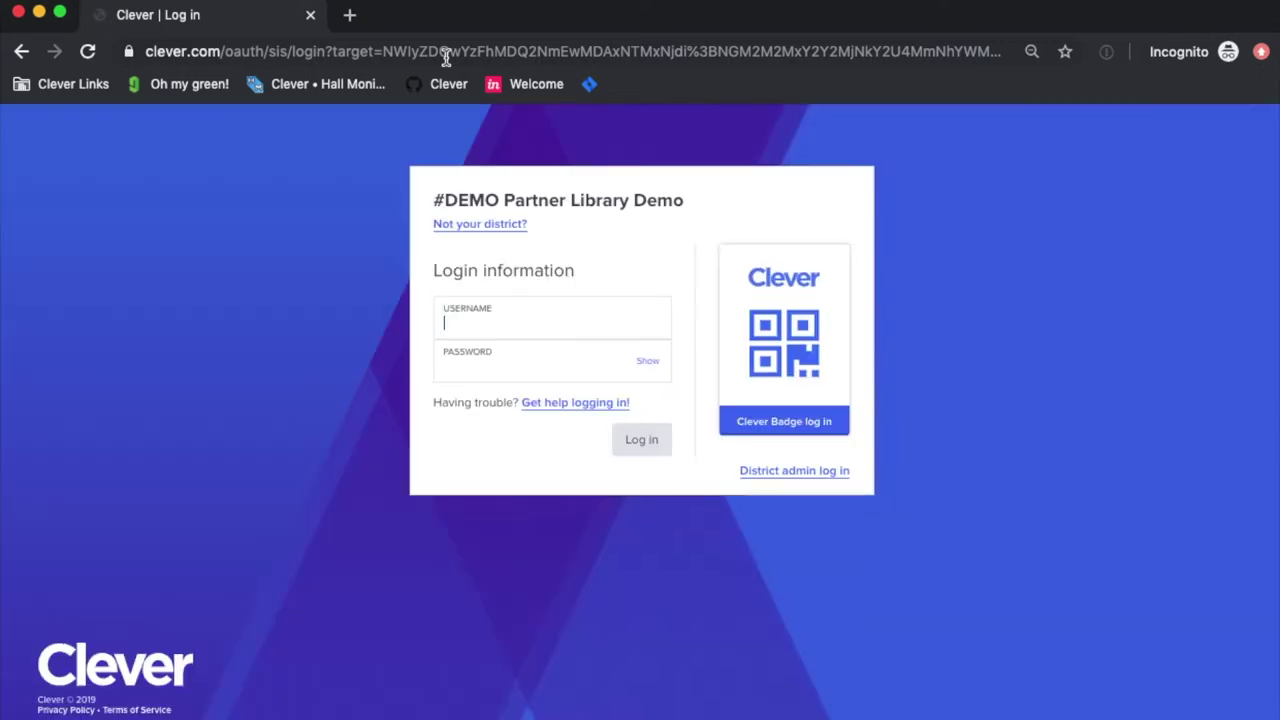
Log in with the teacher username and password, then open Ms. Perry's Class page.
left_click(621, 317)
type("teach")
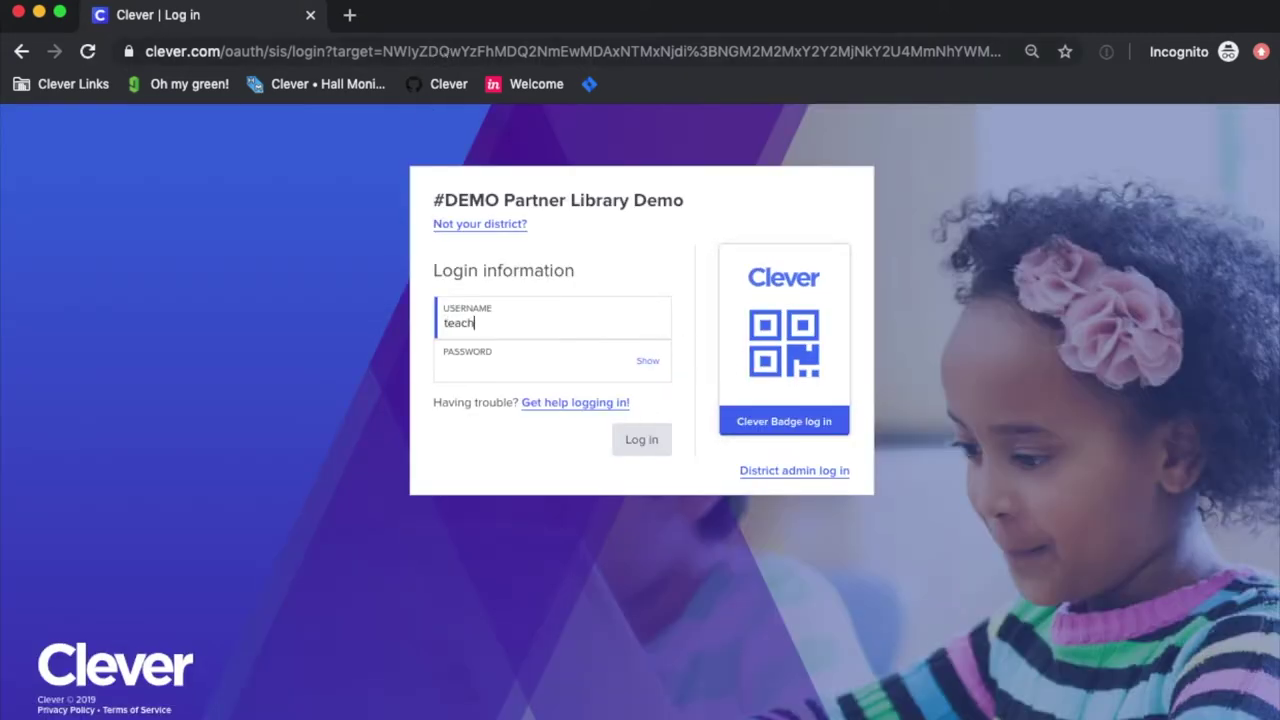
type("er281")
key("Tab")
type("123456")
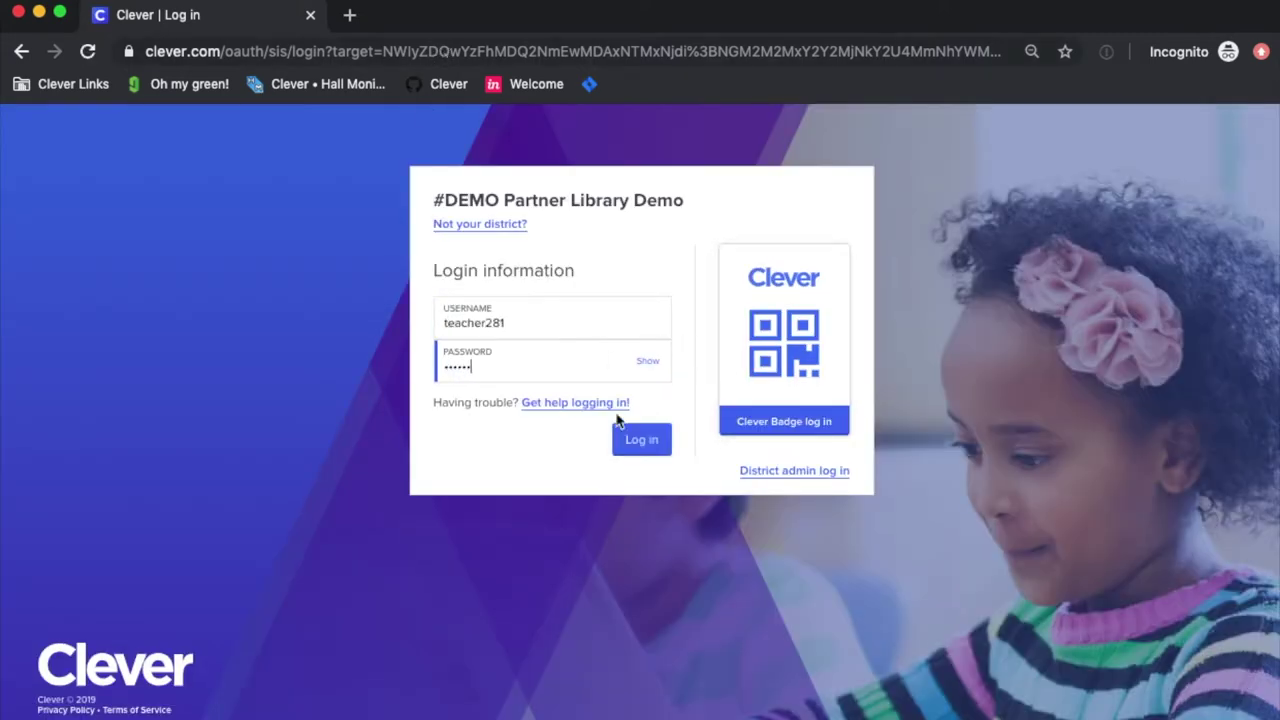
left_click(634, 445)
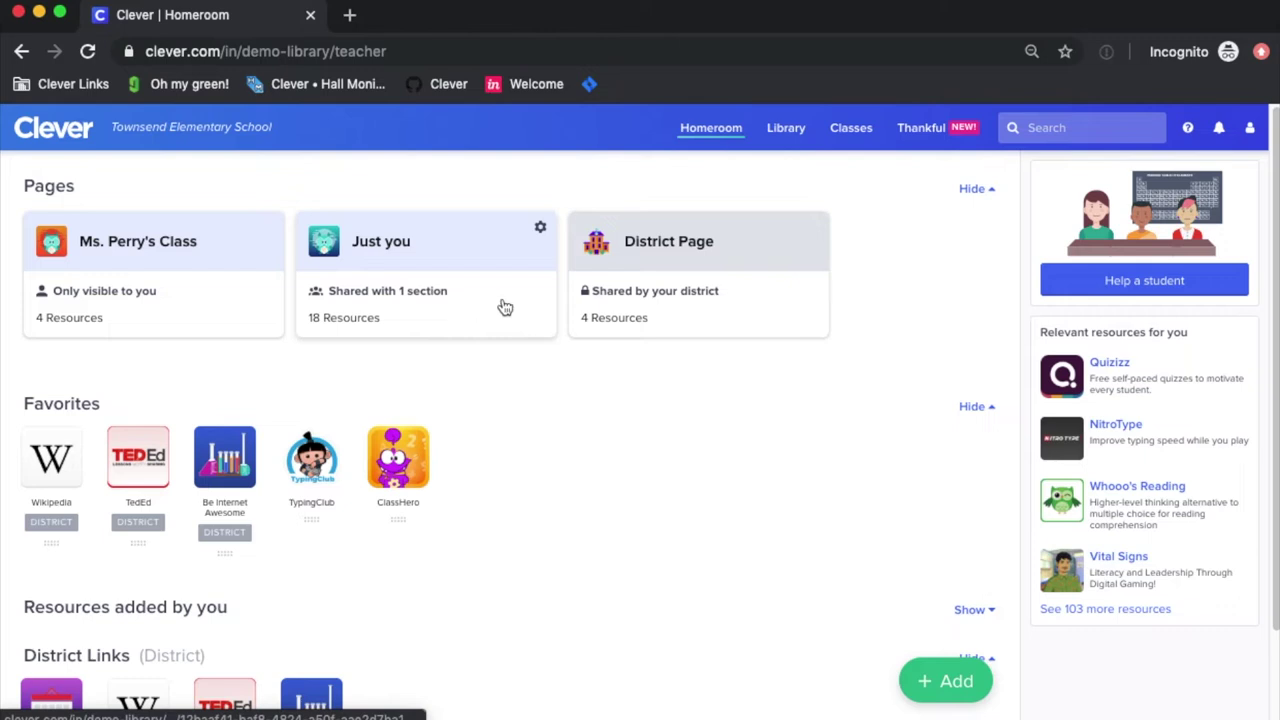
left_click(190, 302)
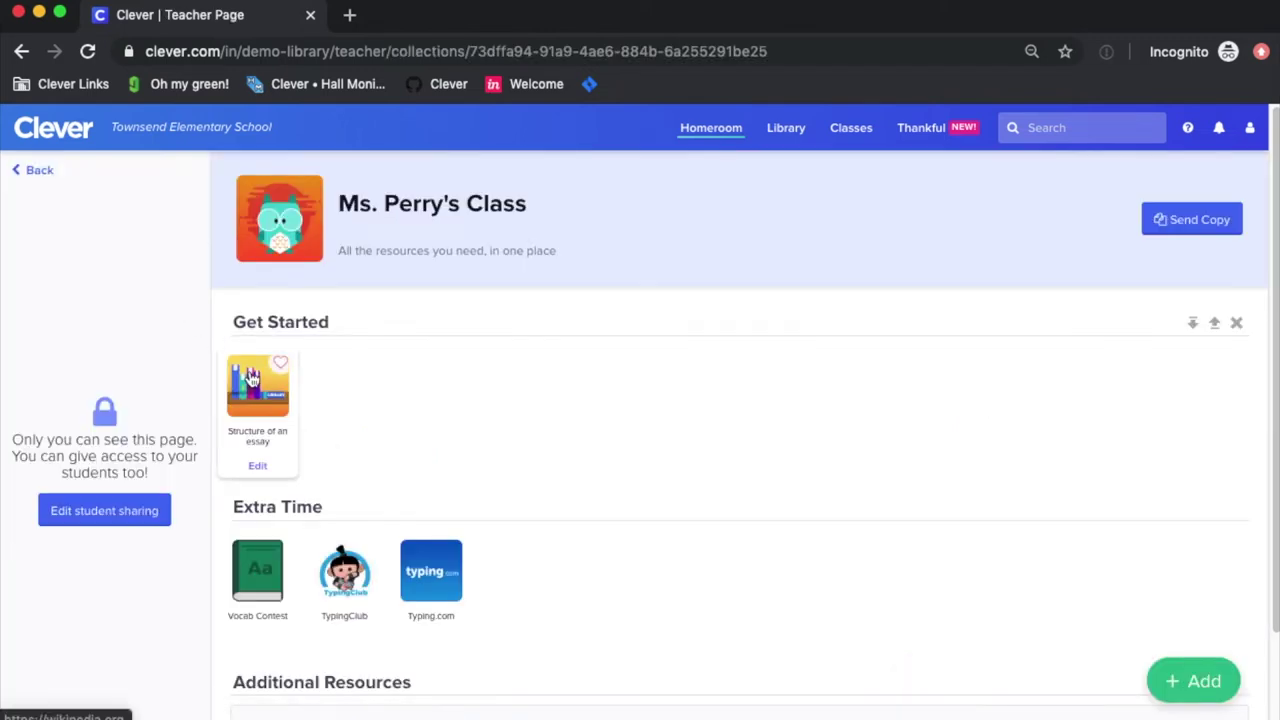
From Homeroom, add a new teacher page and retitle it 'Hour of Code!'.
left_click(725, 129)
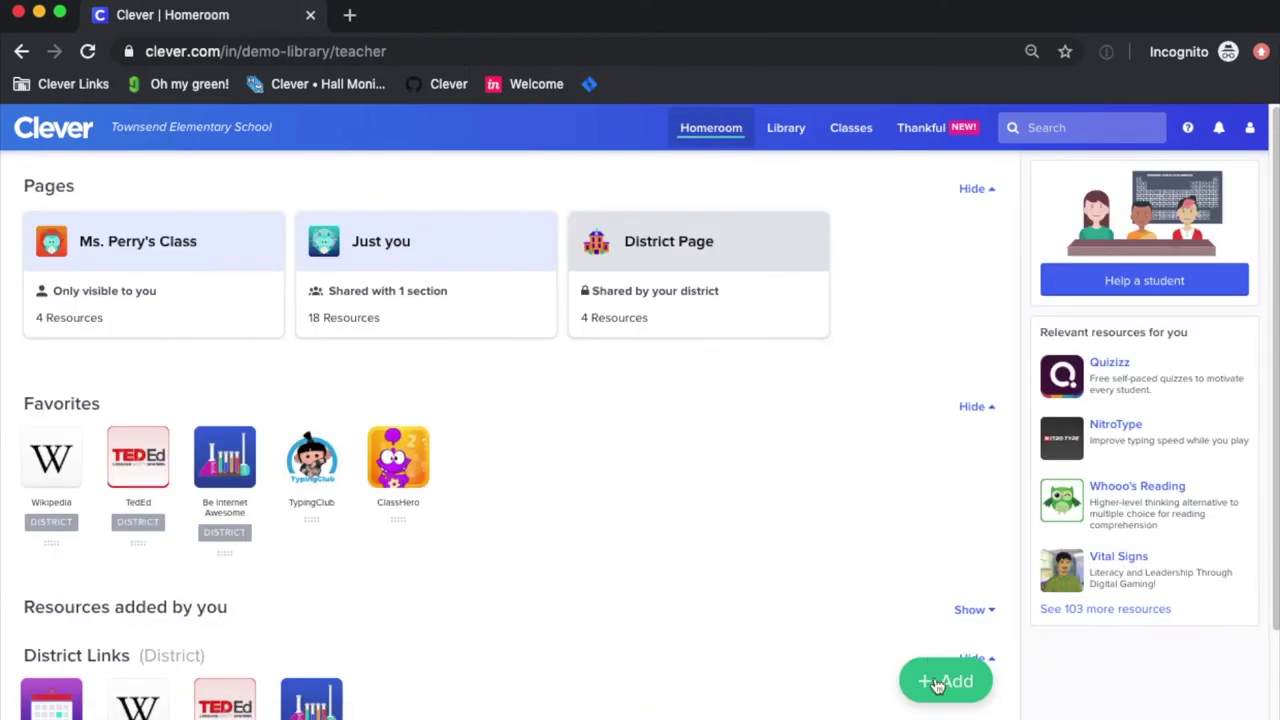
left_click(937, 684)
left_click(942, 574)
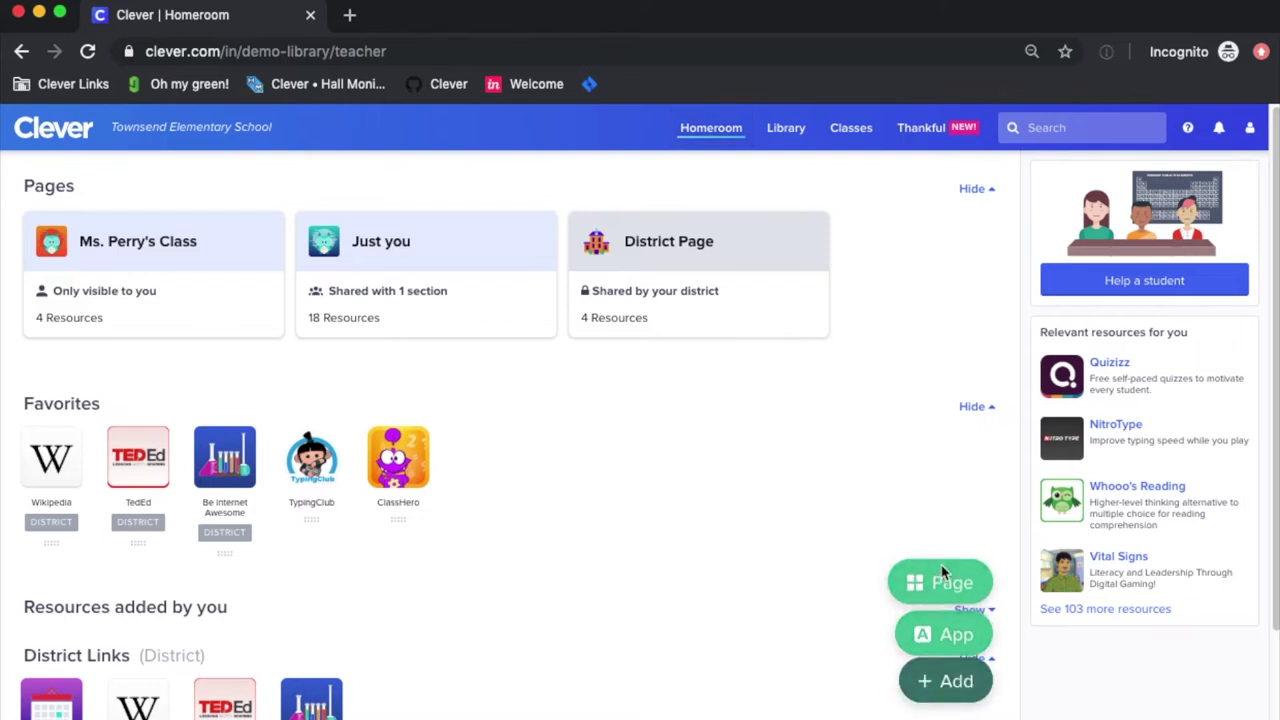
left_click(364, 206)
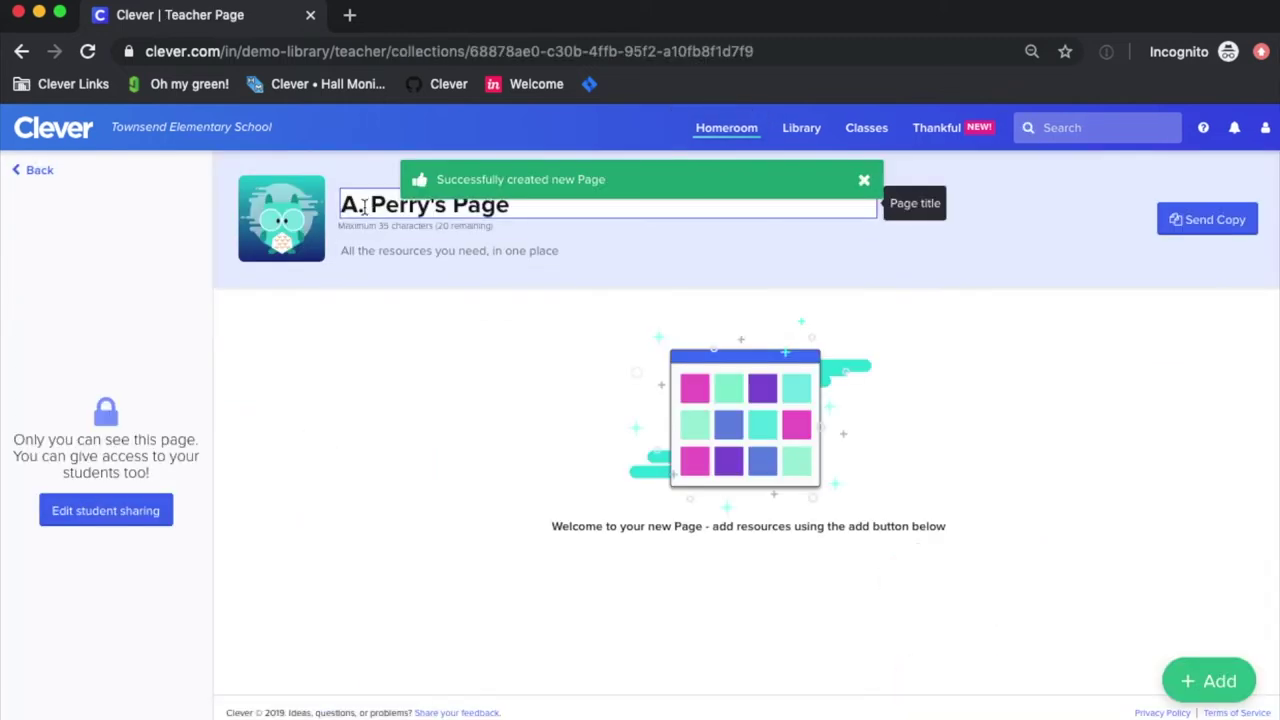
triple_click(364, 206)
type("Hour of ")
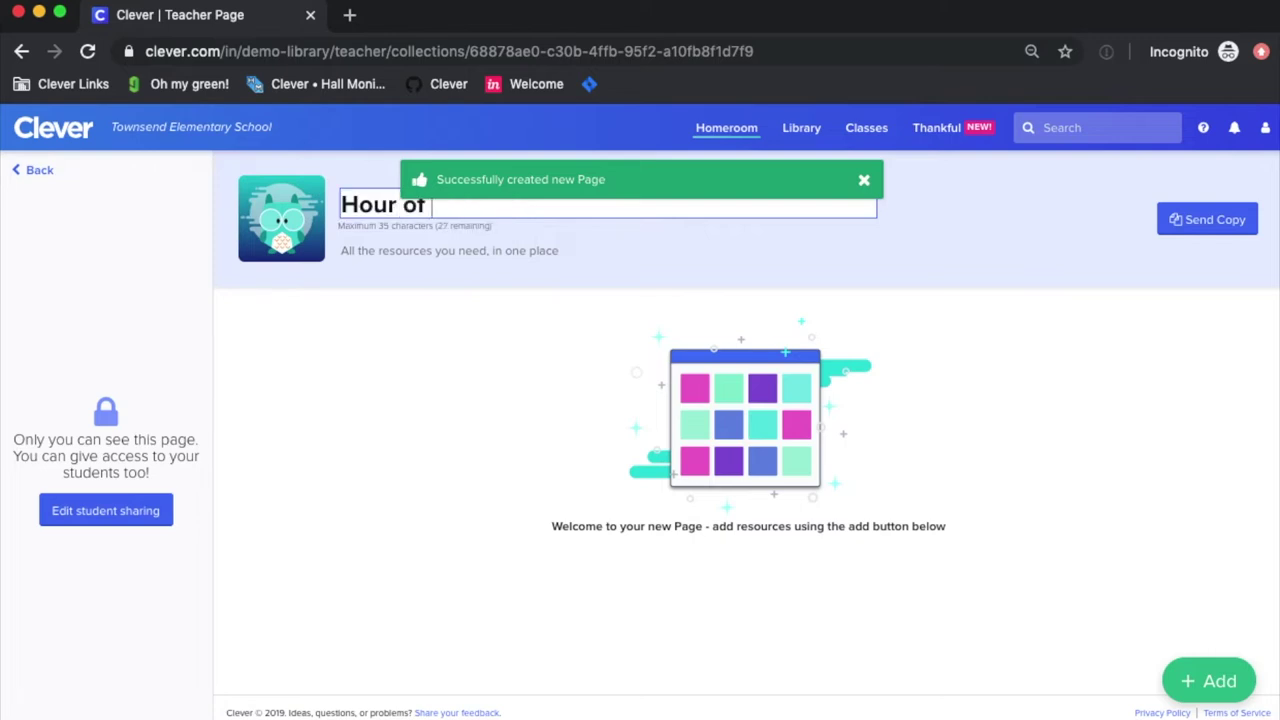
type("Code!")
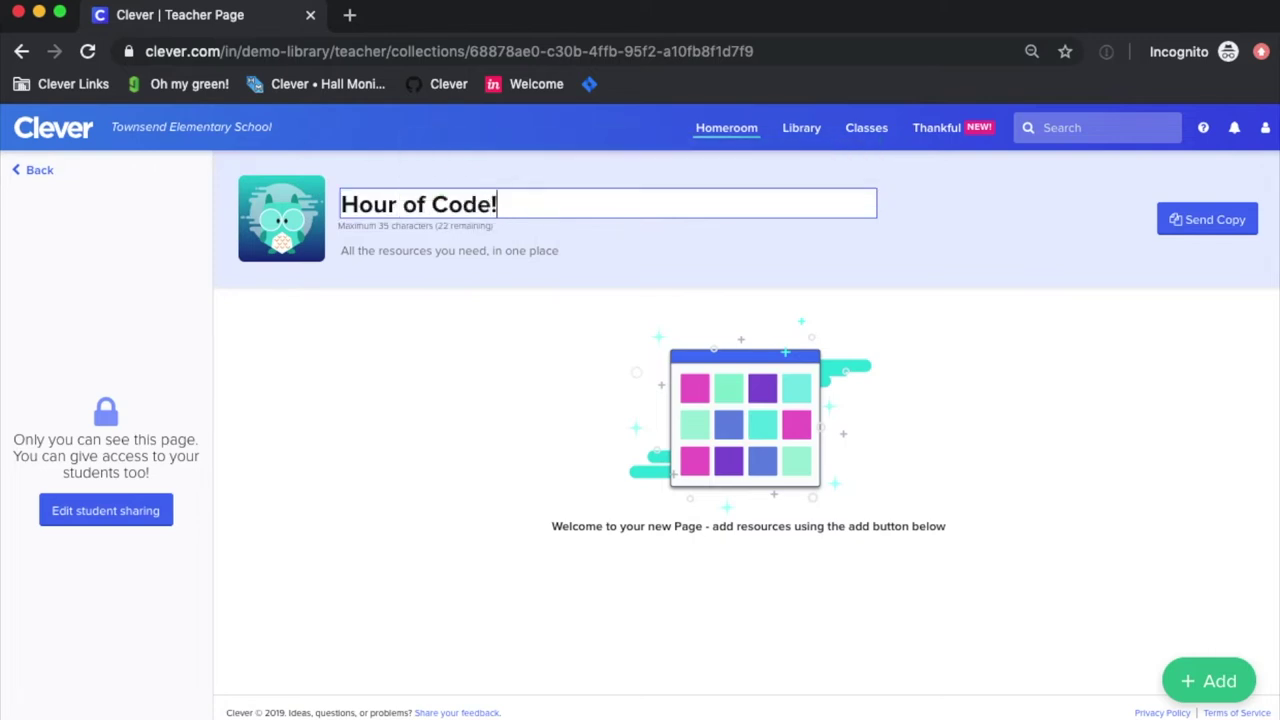
left_click(408, 248)
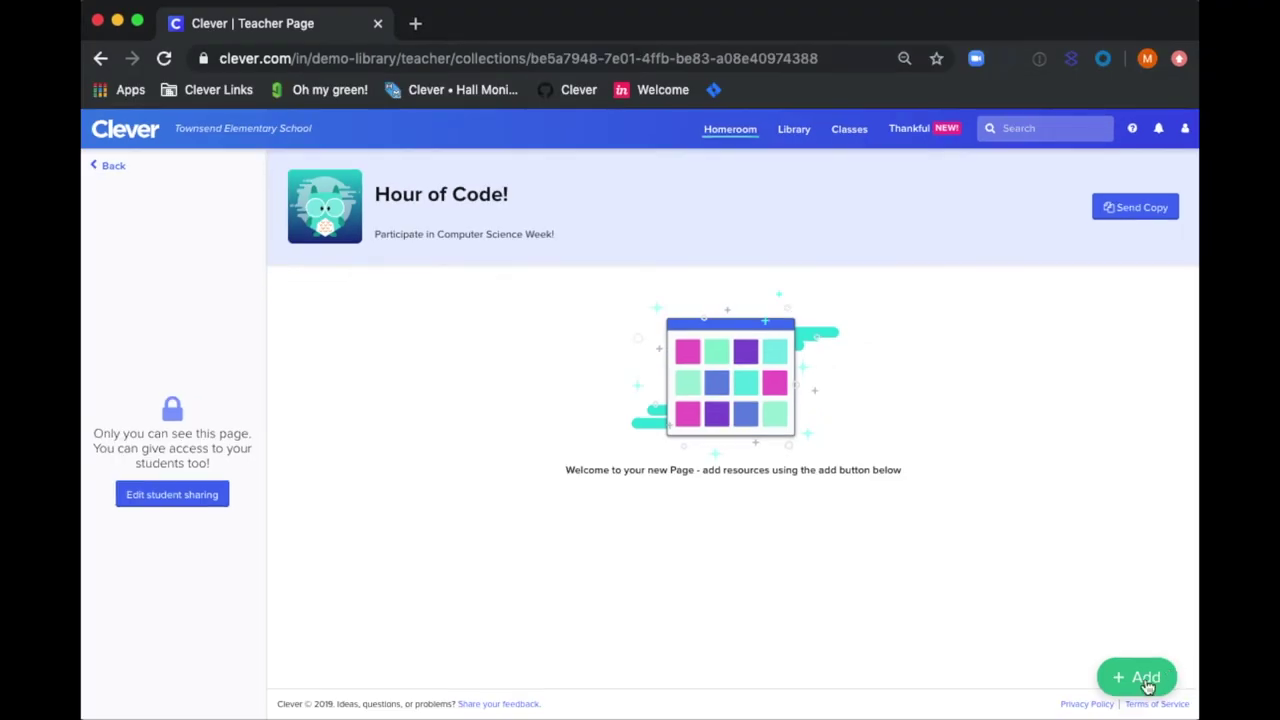
Search the app catalogue for 'codehs' and install CodeHS on the page.
left_click(1147, 680)
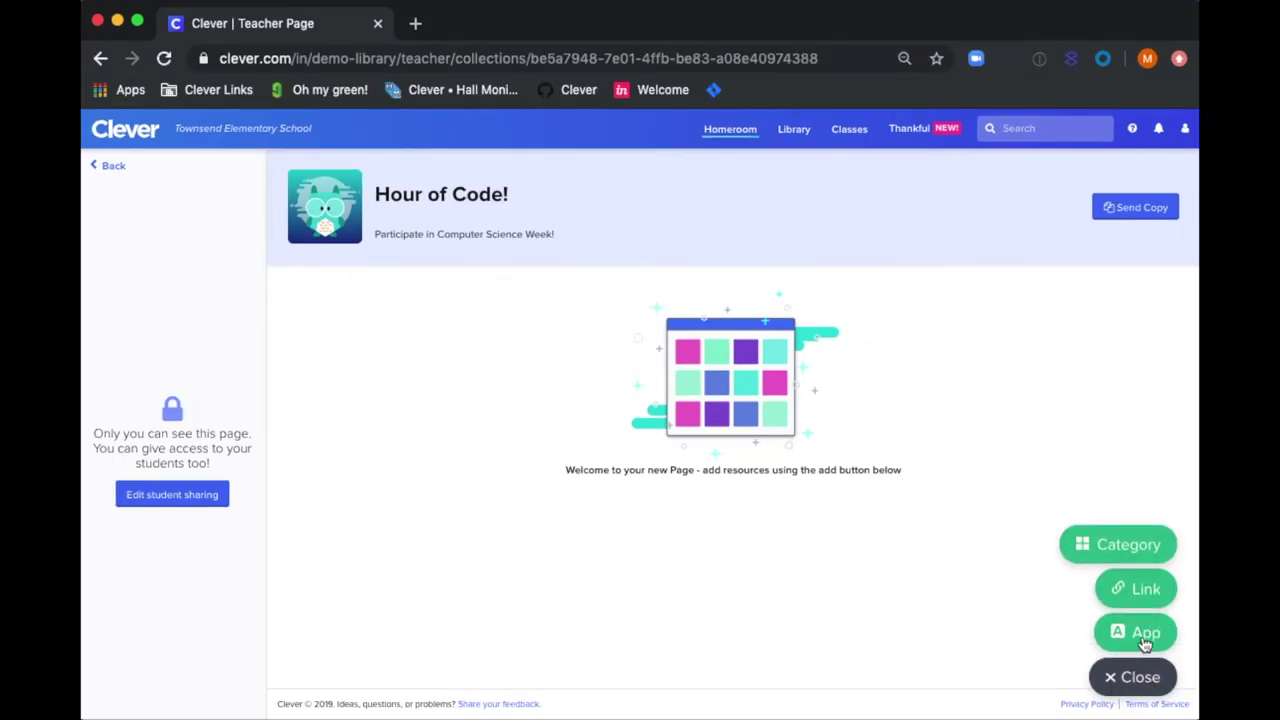
left_click(1145, 634)
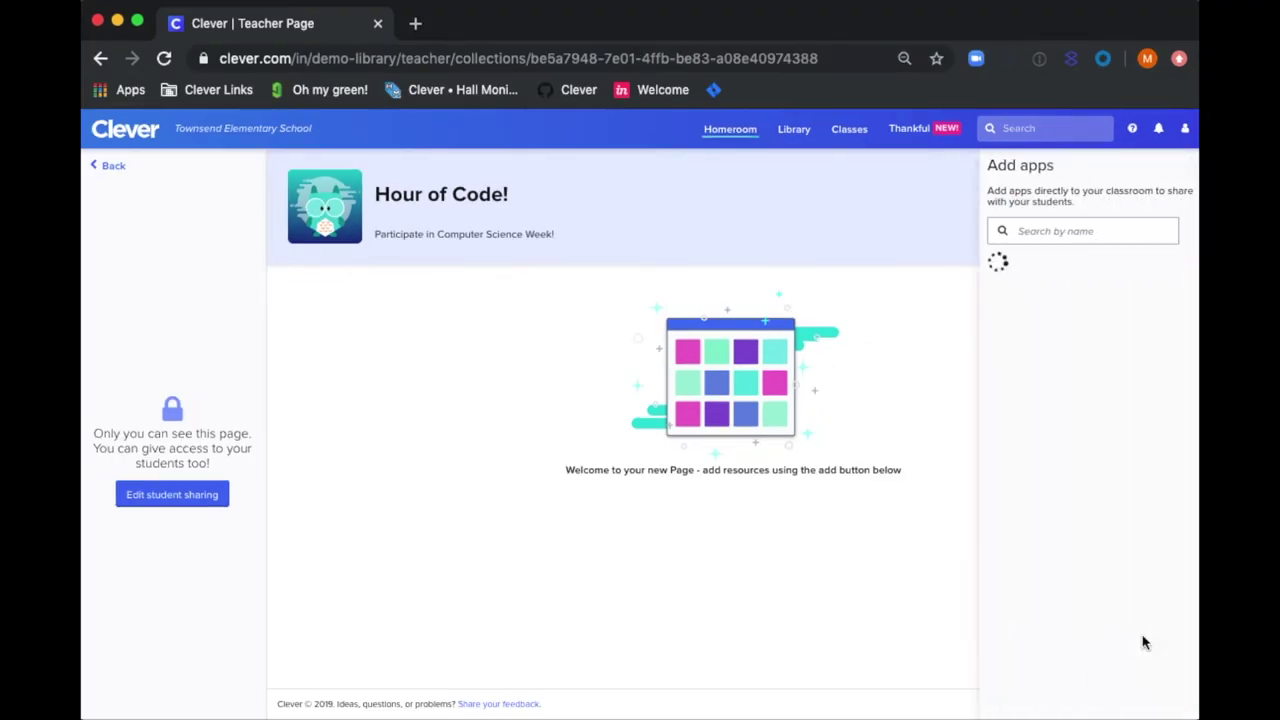
left_click(1097, 233)
type("codehs")
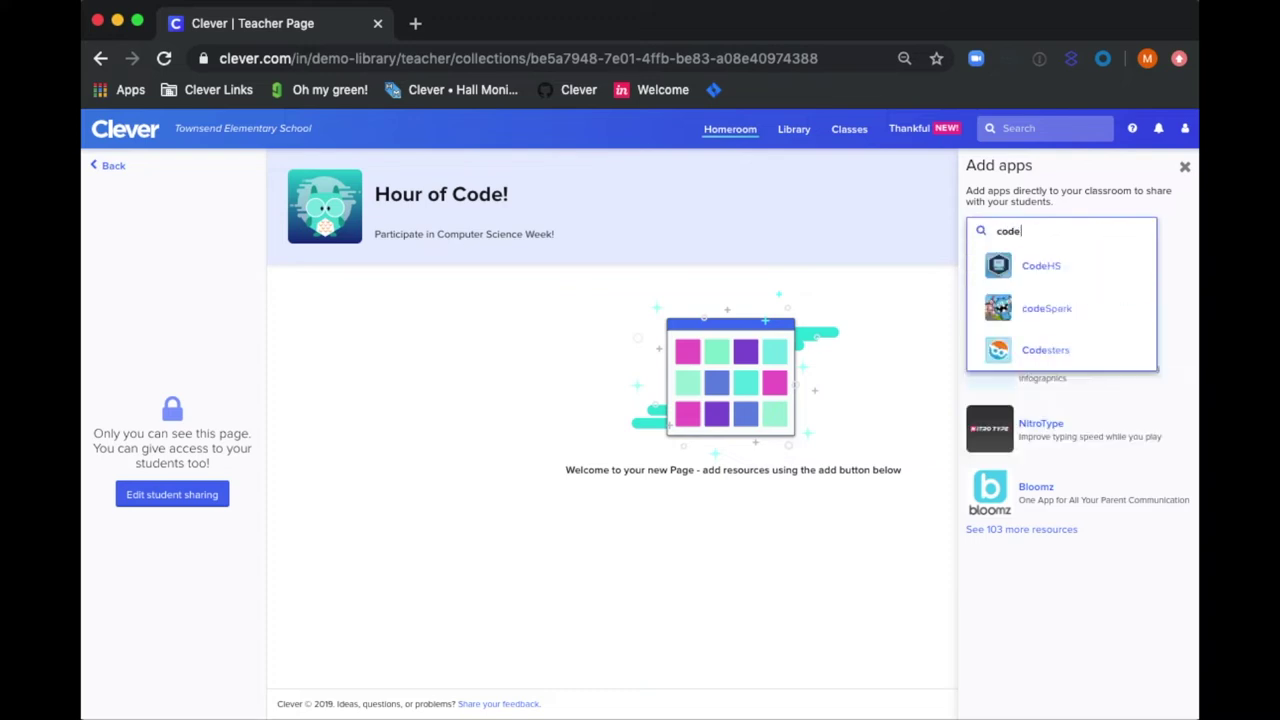
left_click(1105, 270)
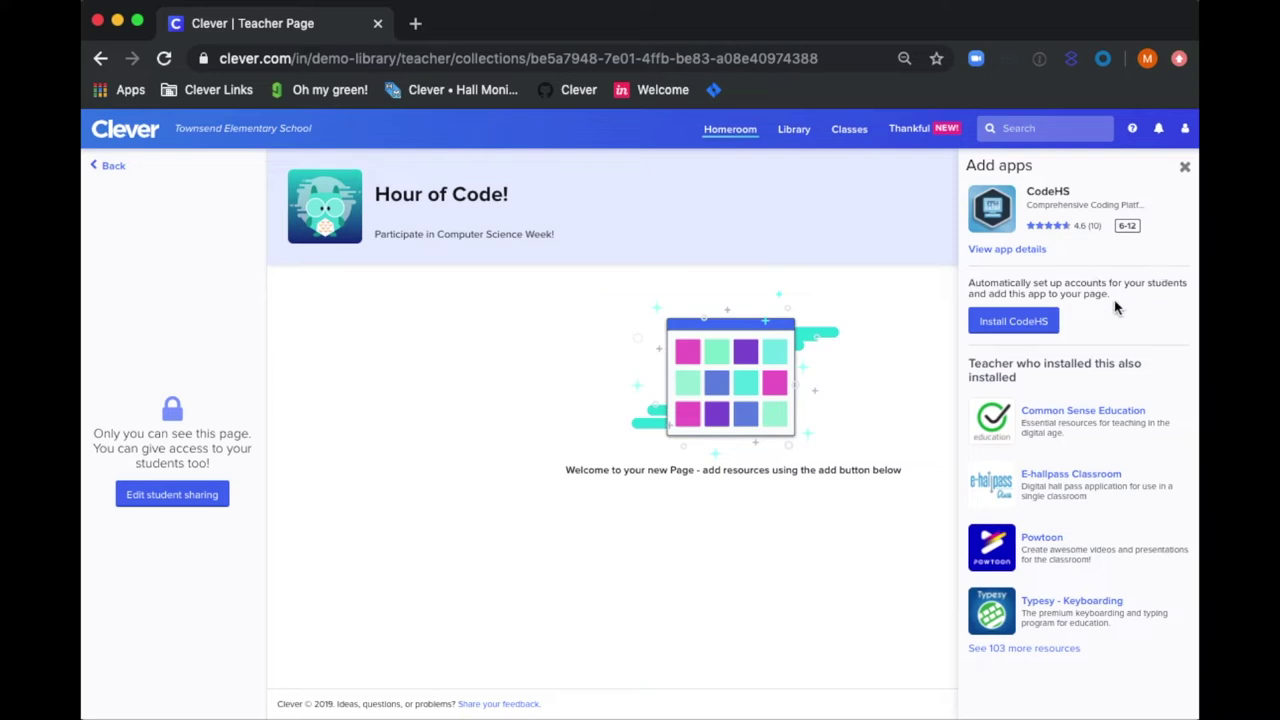
left_click(1041, 325)
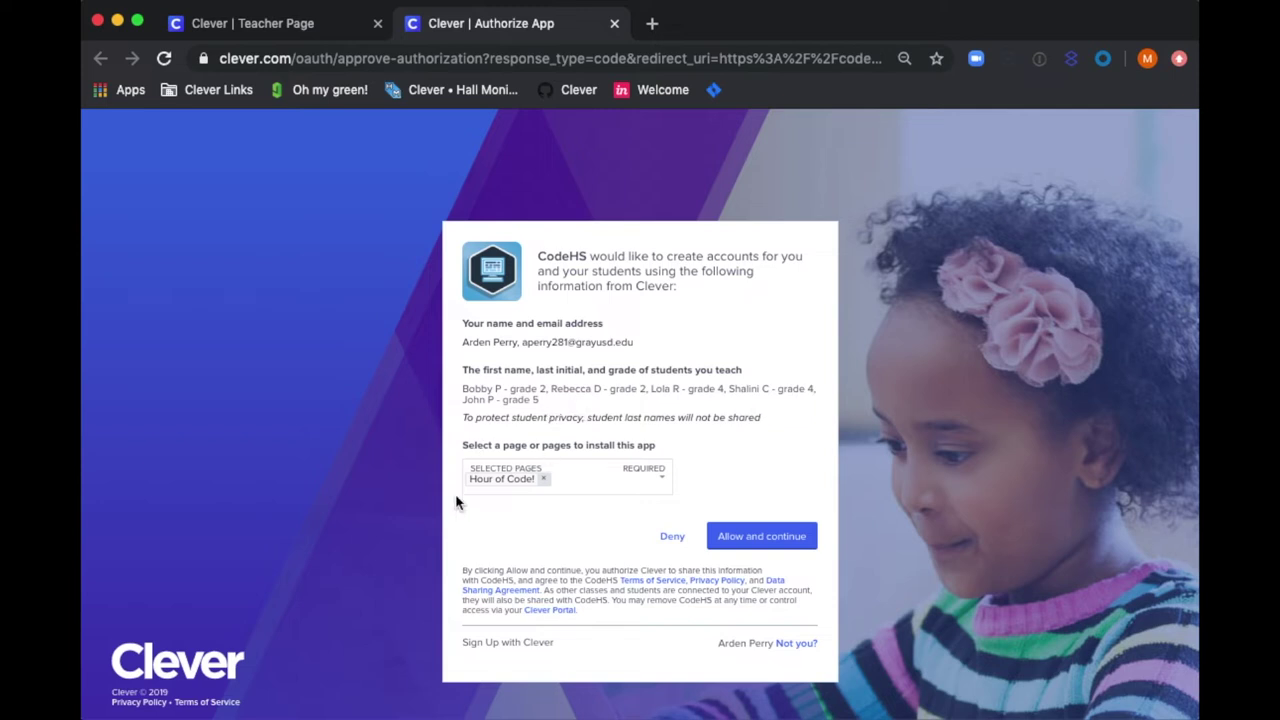
Add Just you alongside Hour of Code! as target pages and allow CodeHS access.
left_click(648, 488)
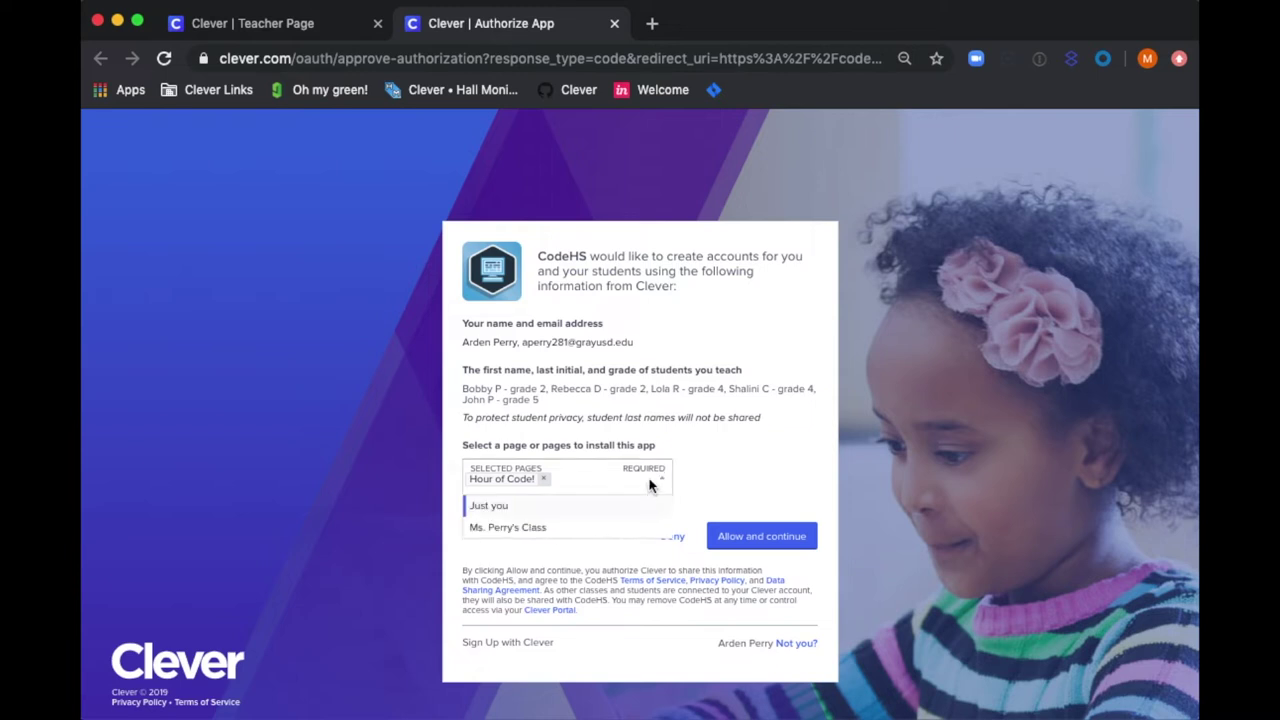
left_click(610, 514)
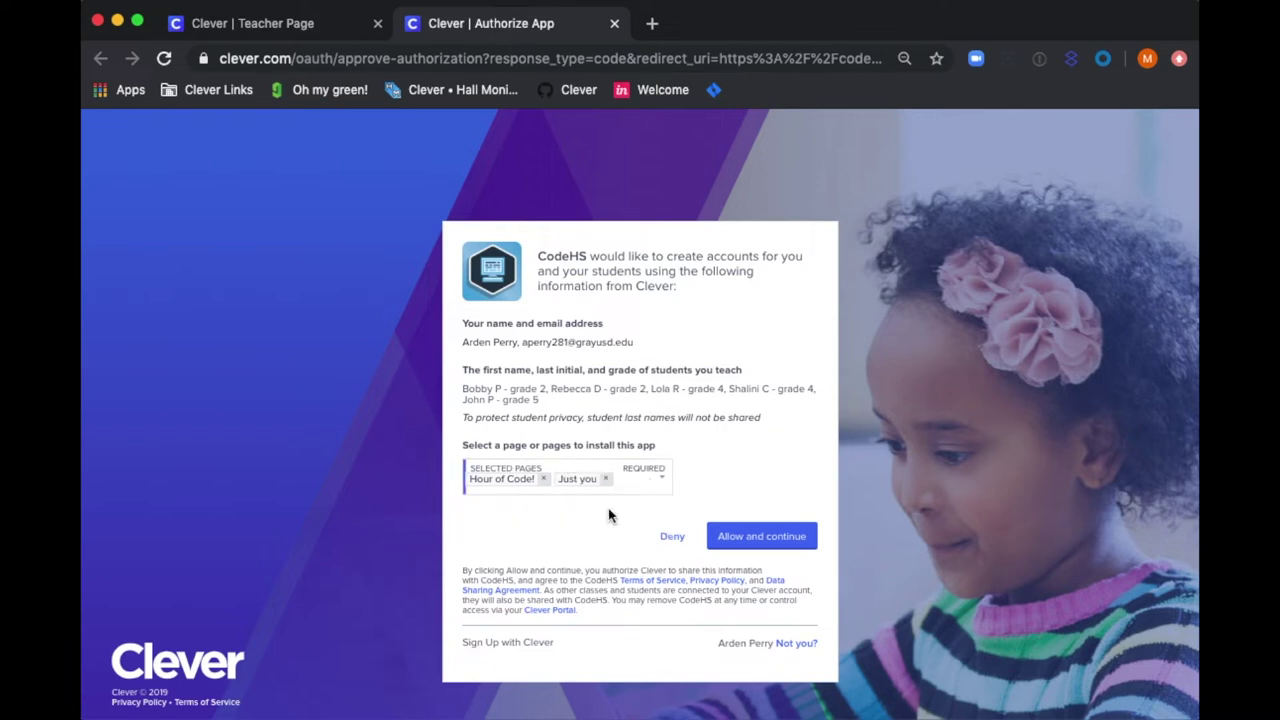
left_click(723, 537)
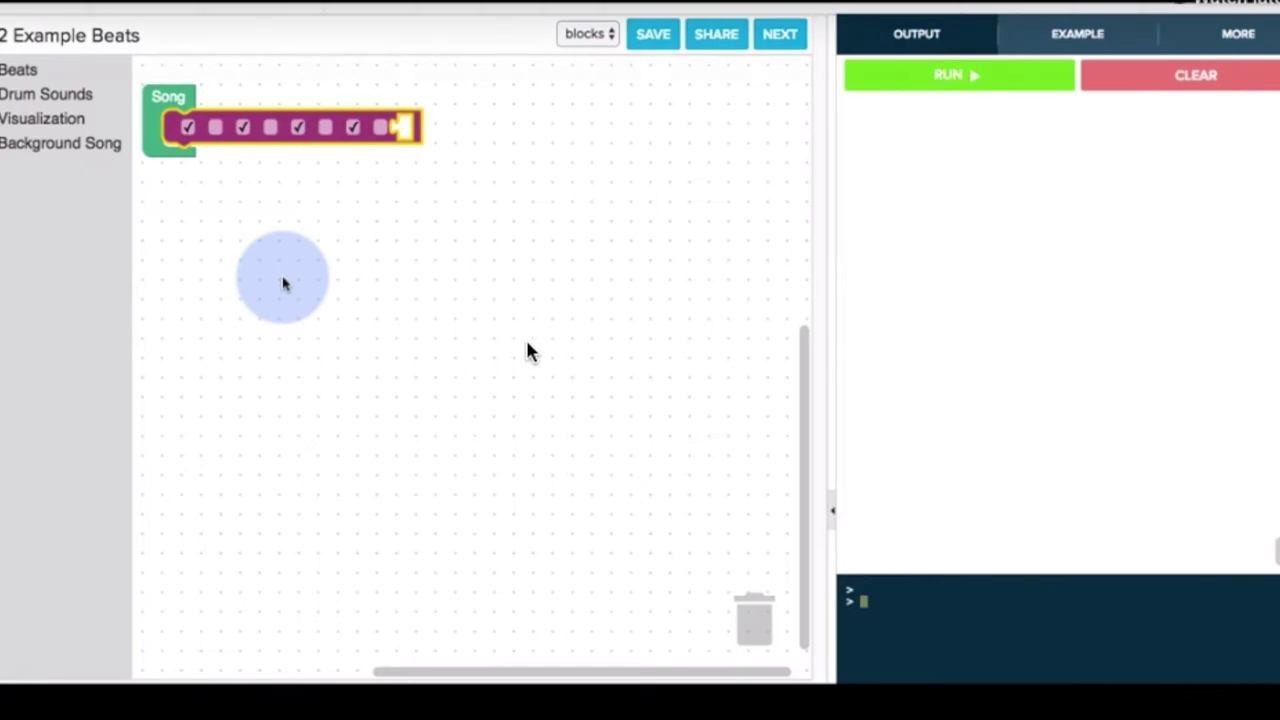
Skip through the demo video to the finished four-row beat at tempo 240.
left_click(500, 715)
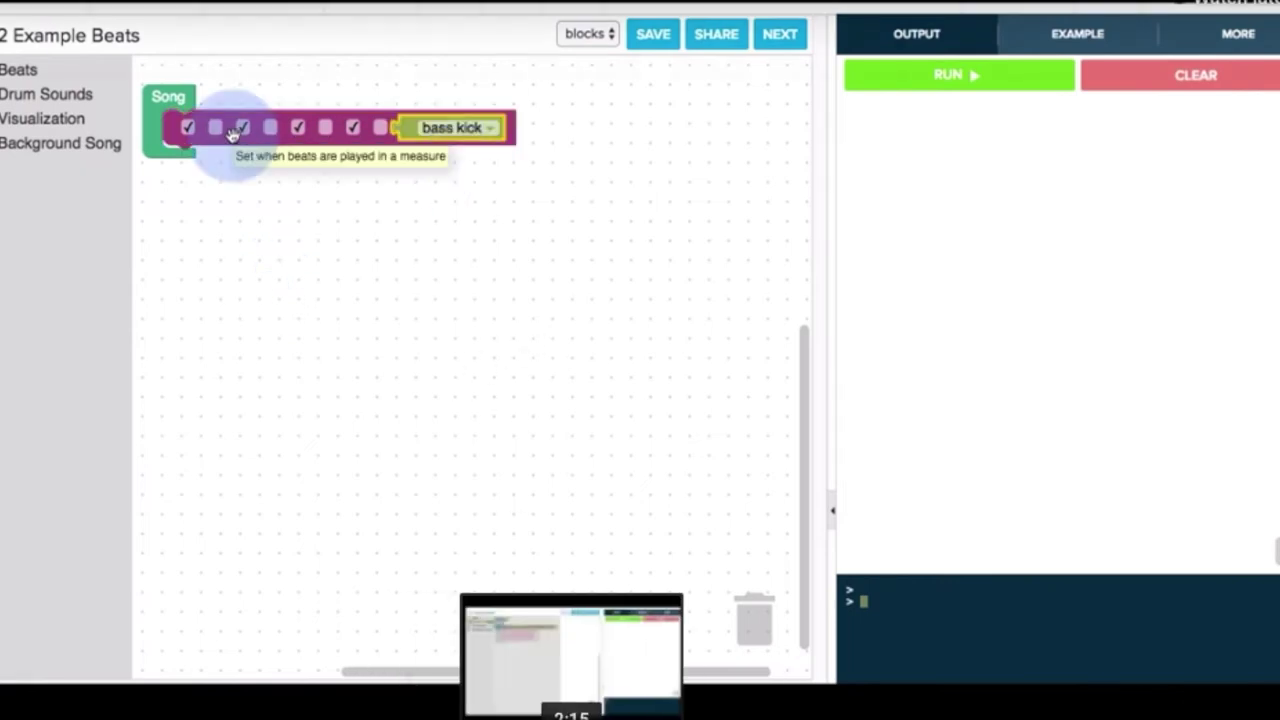
left_click(580, 715)
left_click(691, 715)
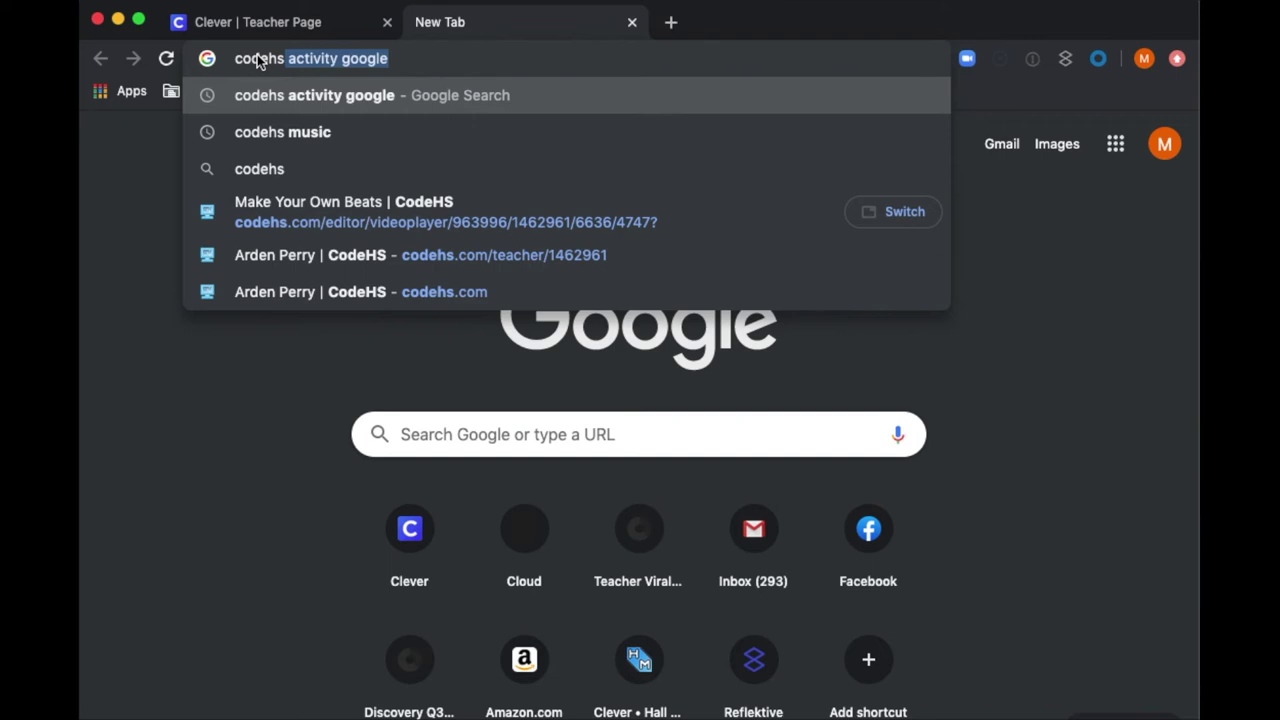
Load codehs.com/hoc_music, advance past the intro videos and run the beat program.
type(".c")
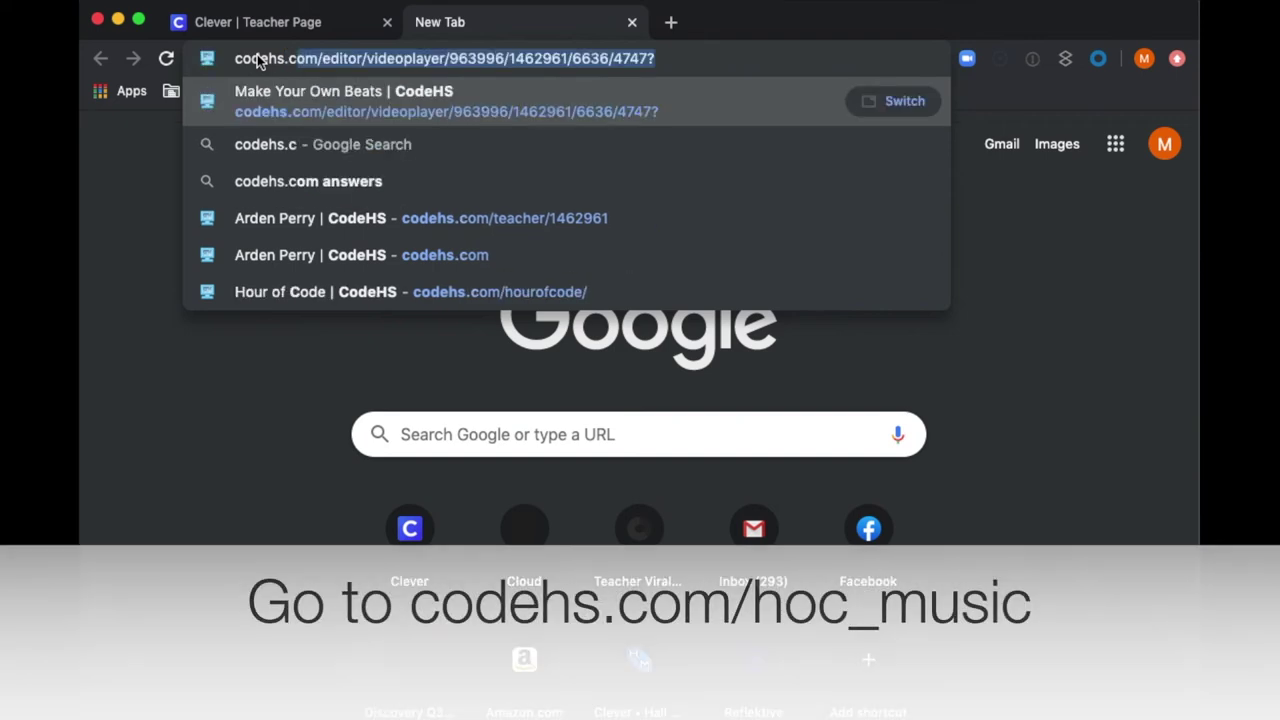
type("om/")
type("hoc_music")
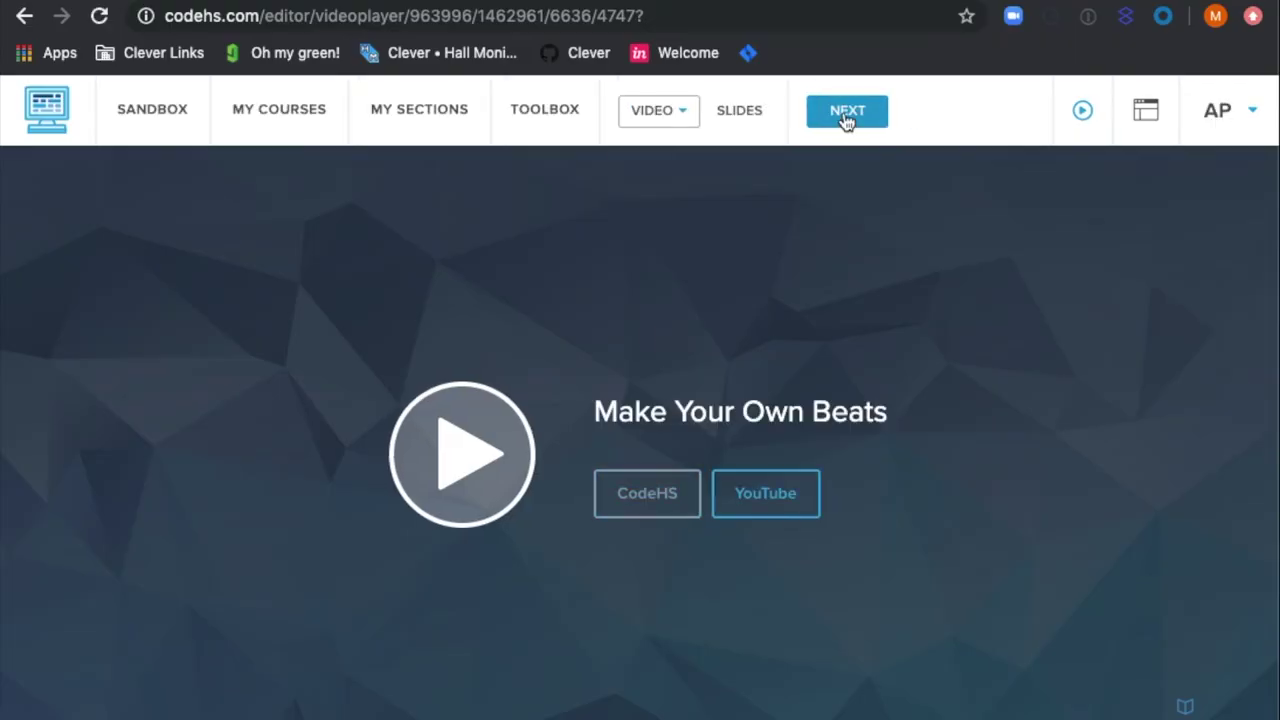
left_click(842, 122)
left_click(838, 128)
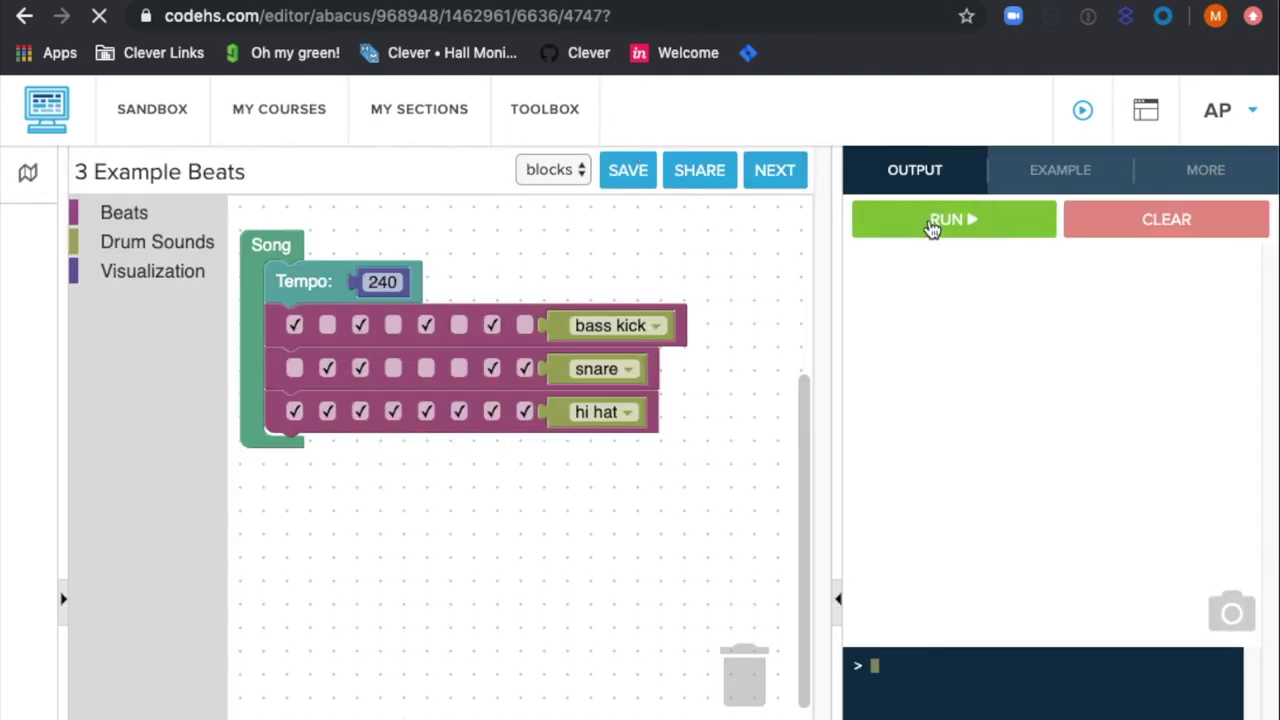
left_click(934, 222)
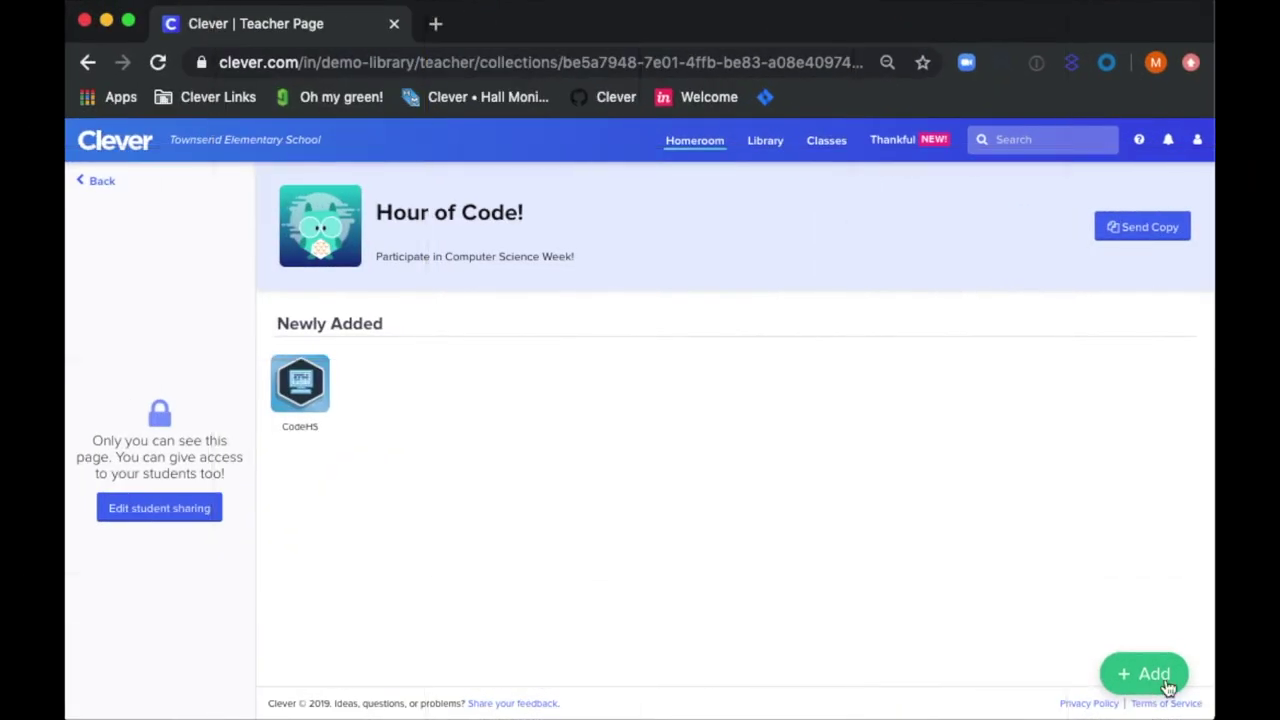
Add a web link to codehs.com/hoc_music named 'Music Production Activity'.
left_click(1167, 687)
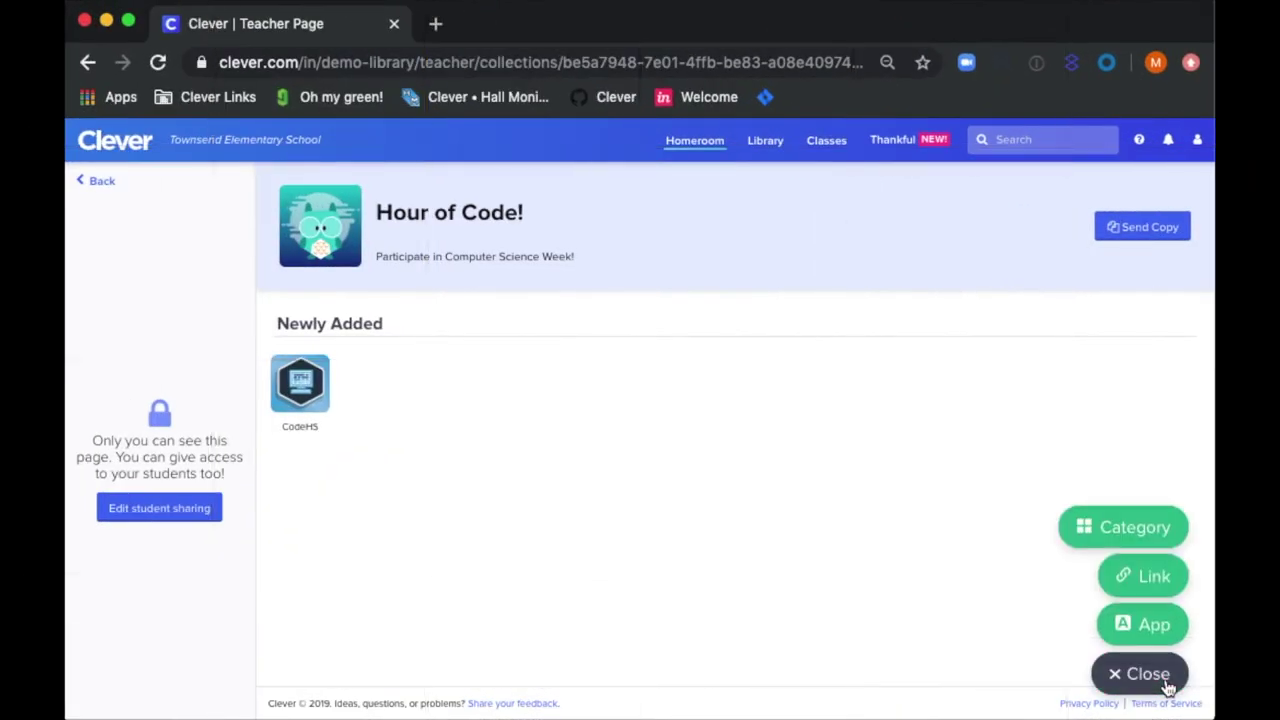
left_click(1160, 585)
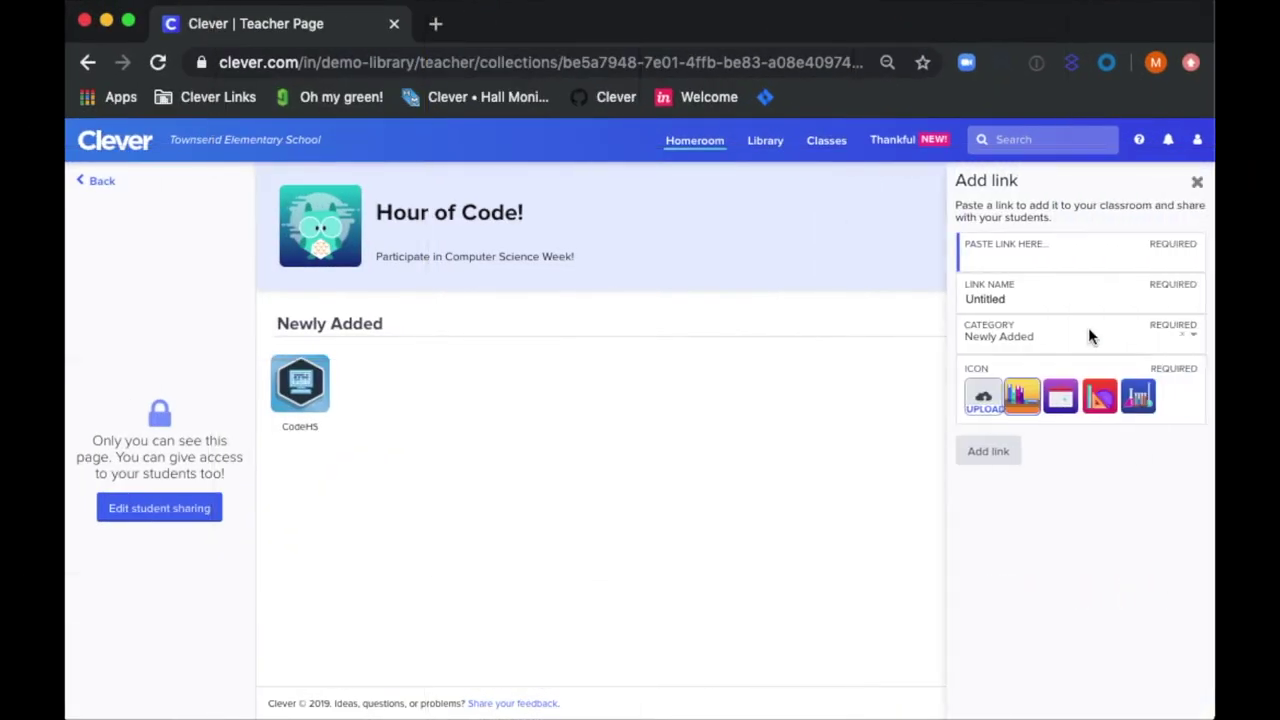
type("codehs.")
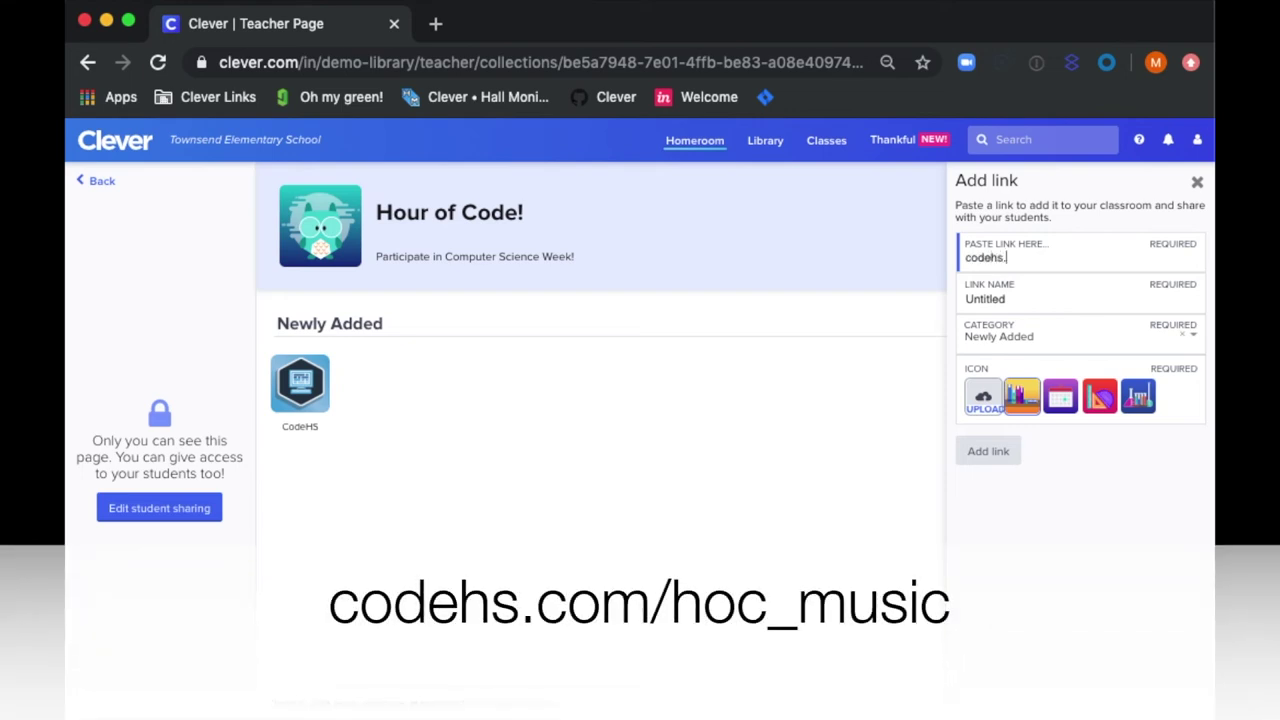
type("com/hoc_music")
key("Tab")
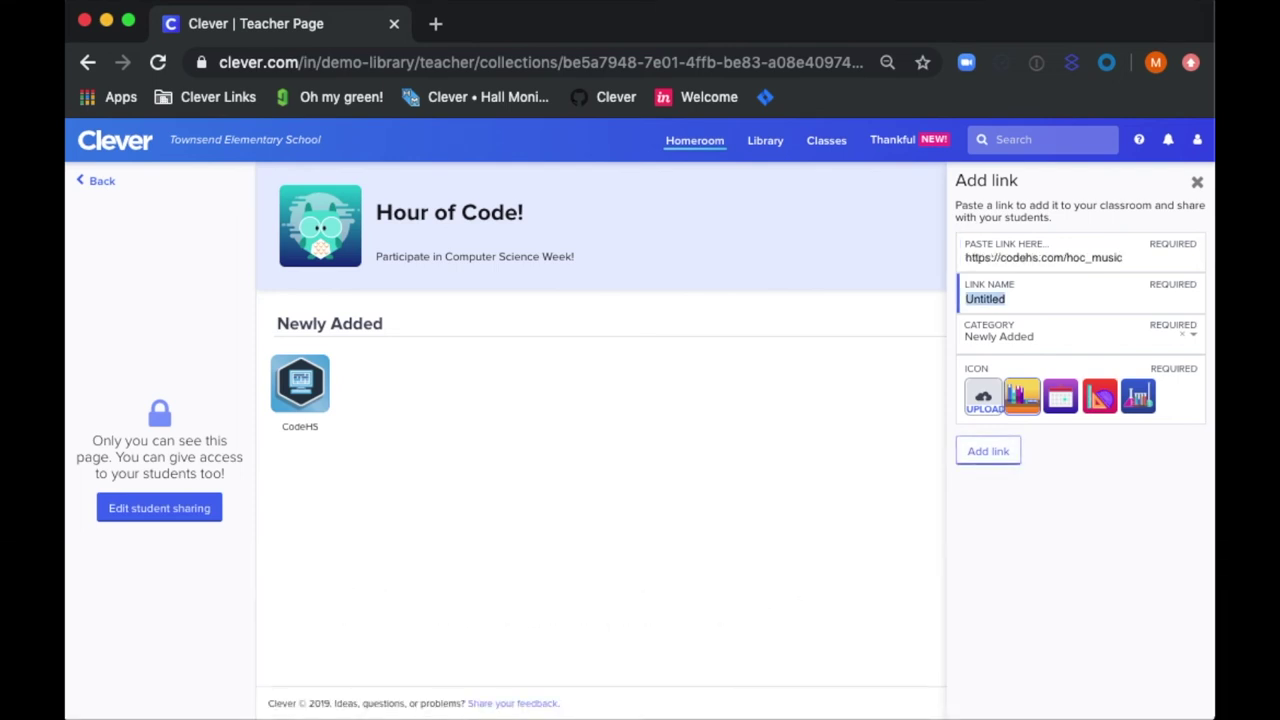
type("Music Production ")
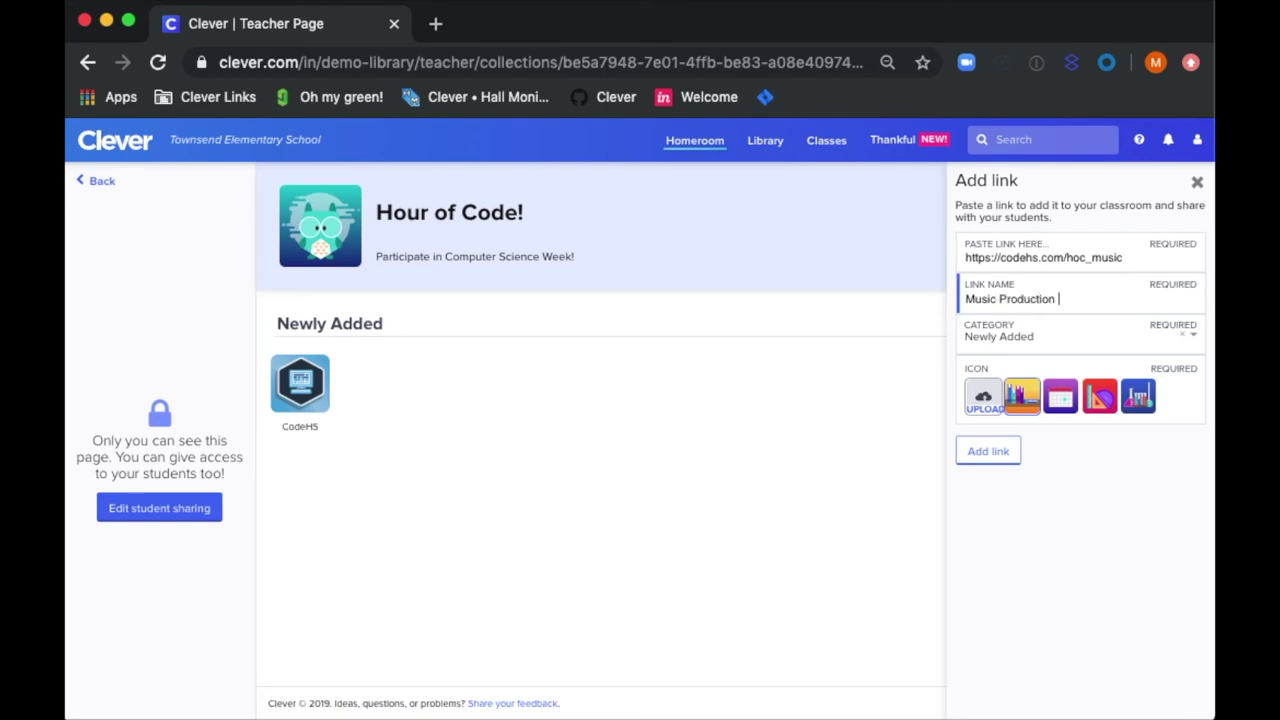
type("Activity")
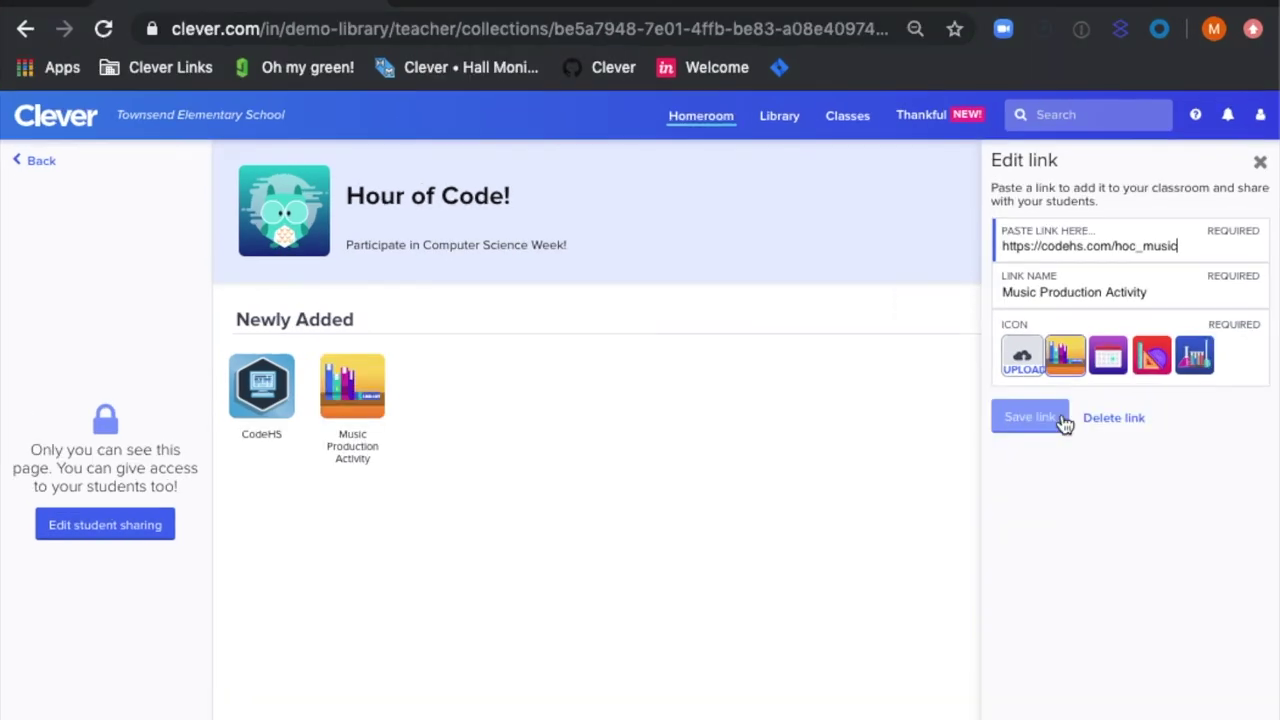
Upload Music production.png as the link's custom icon and save the link.
left_click(1024, 362)
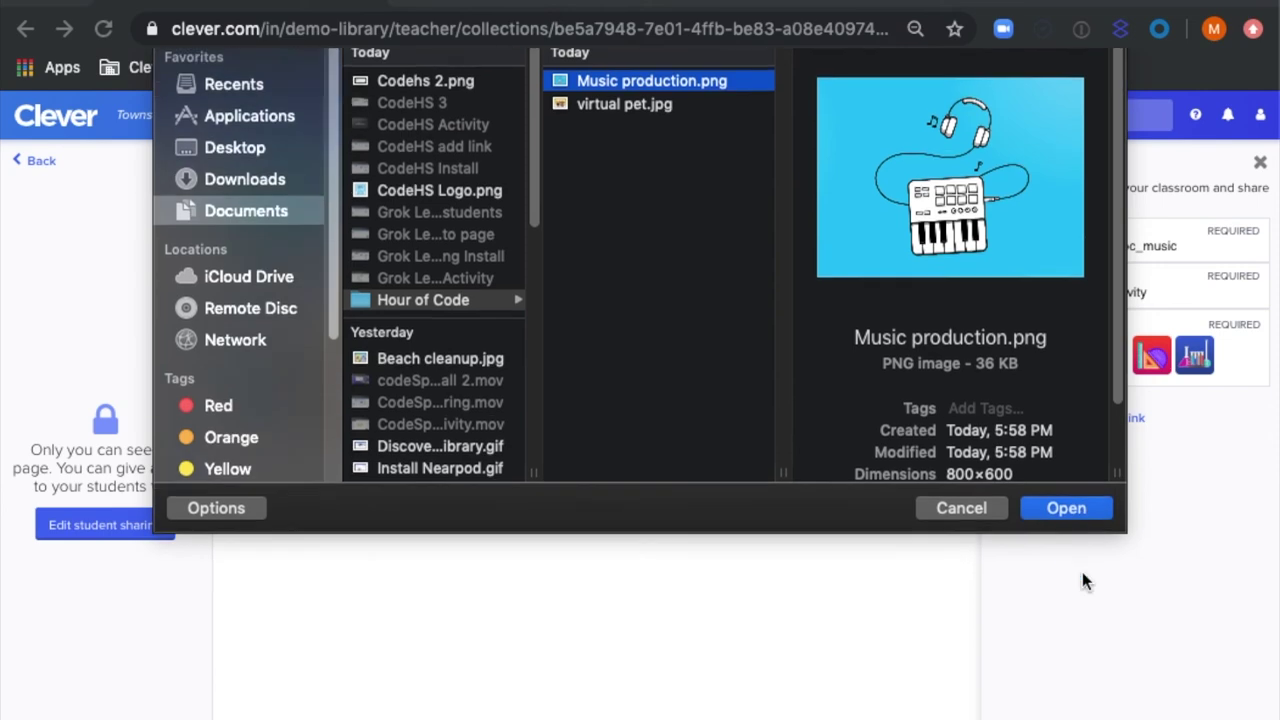
key("Return")
left_click(1029, 424)
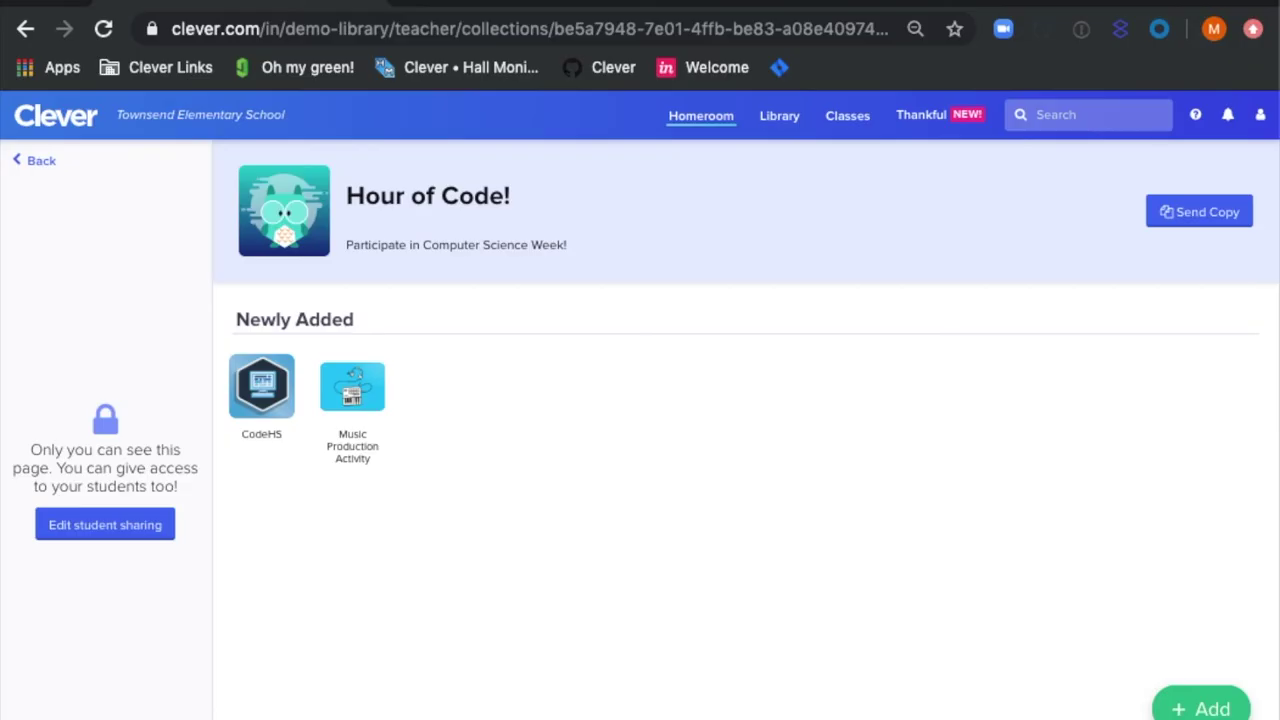
Pick Fourth and Fifth grade classes for access, then switch to all students you teach.
left_click(117, 527)
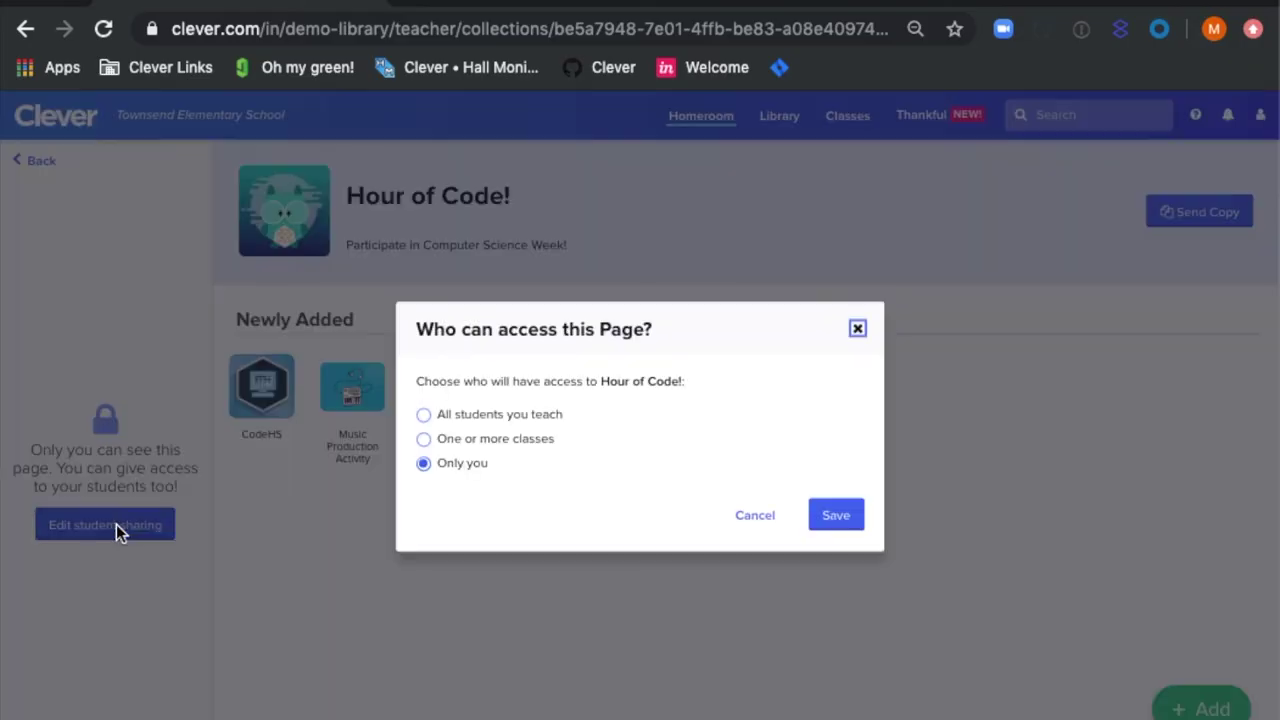
left_click(462, 440)
left_click(712, 460)
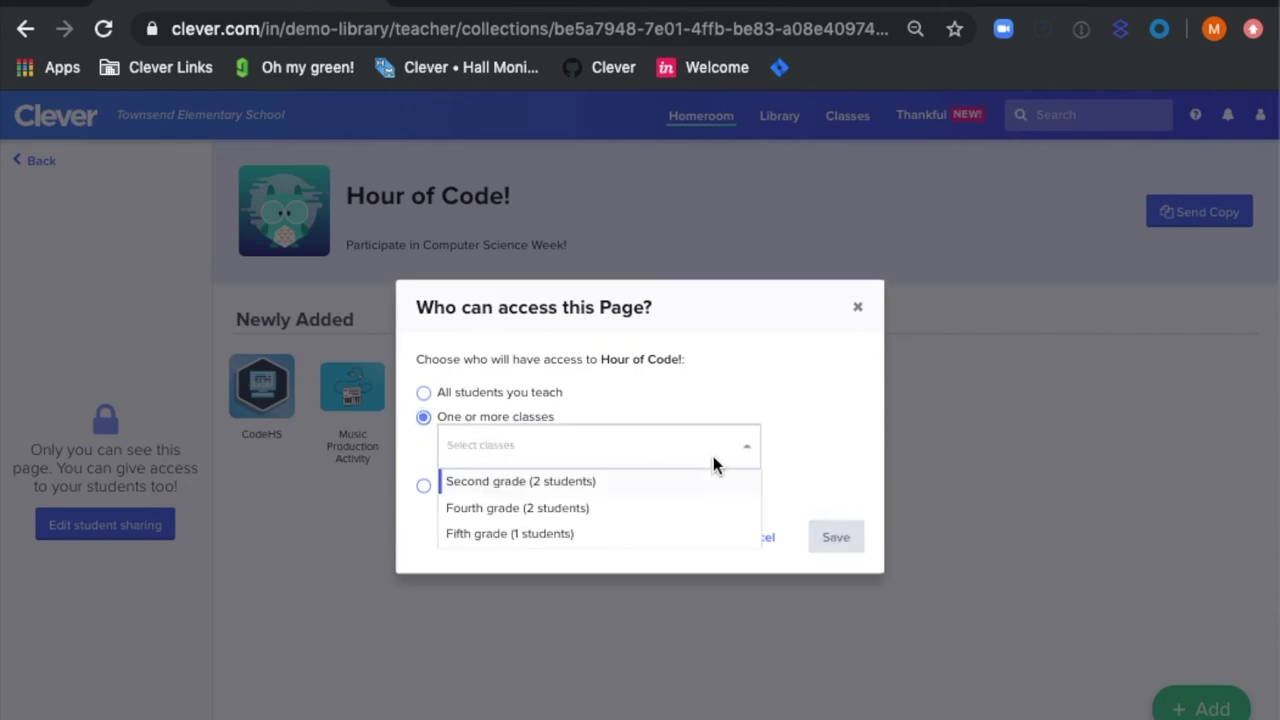
left_click(590, 507)
left_click(623, 465)
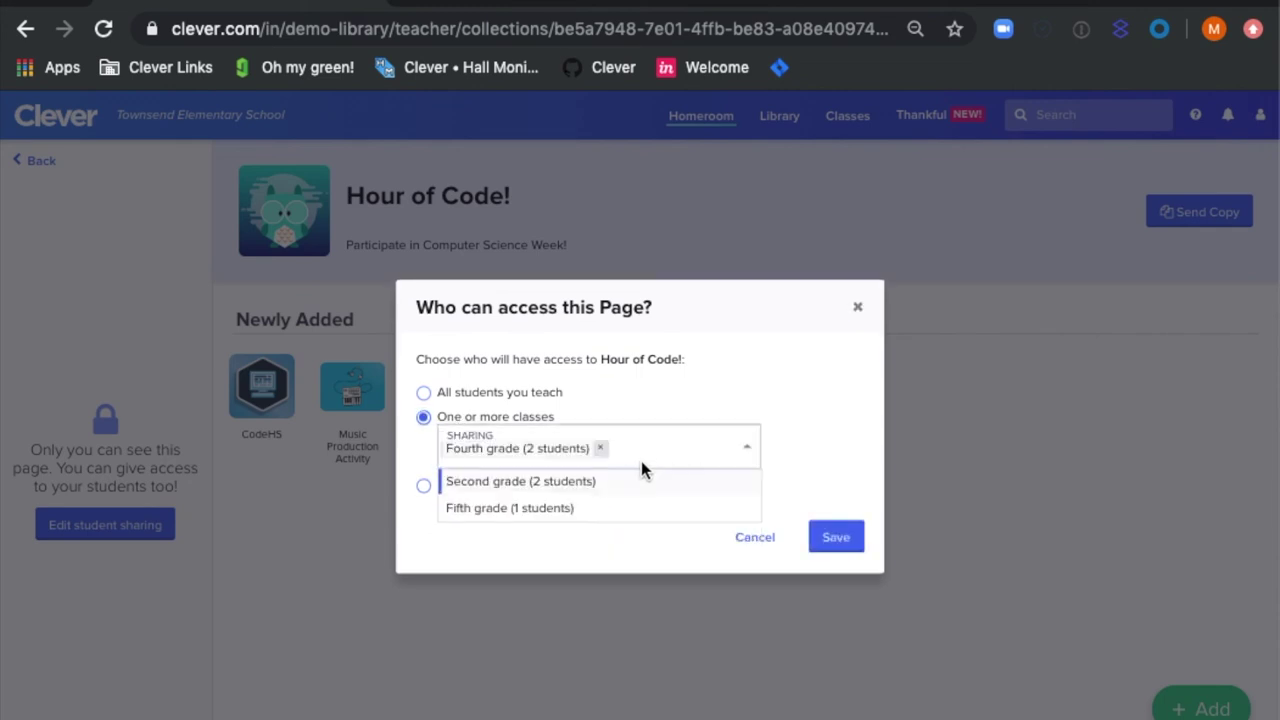
left_click(621, 503)
left_click(513, 392)
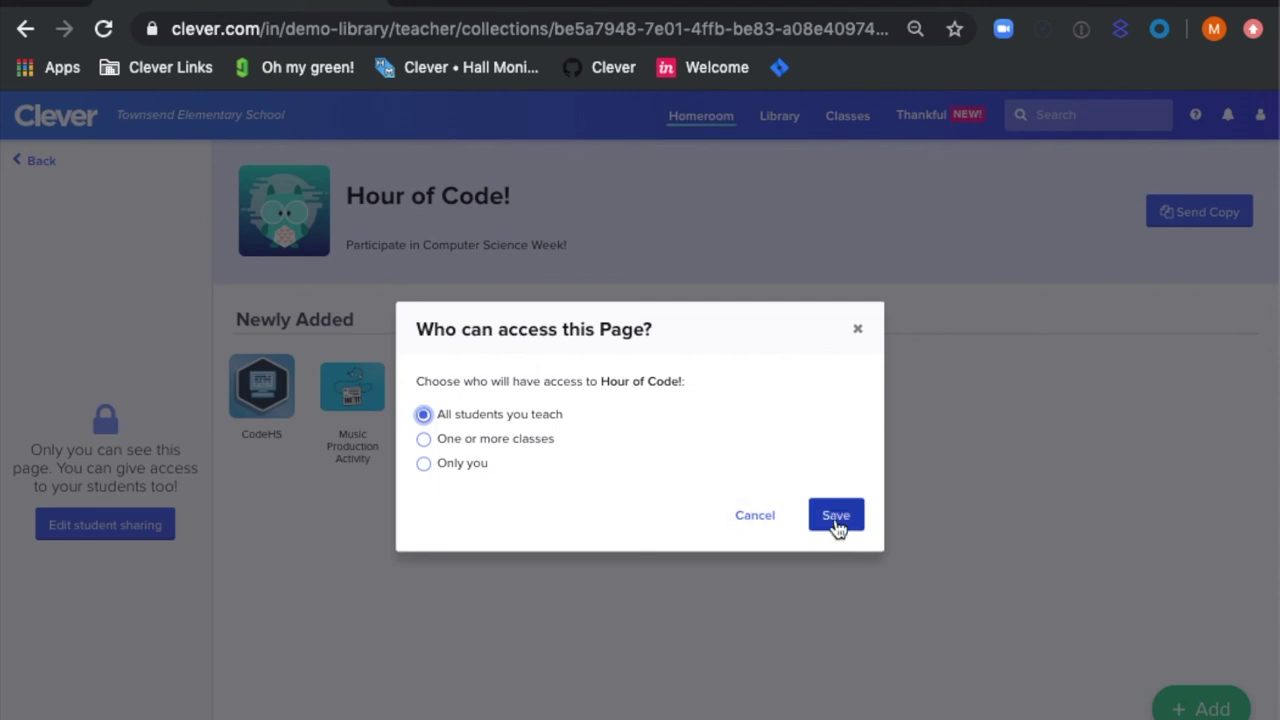